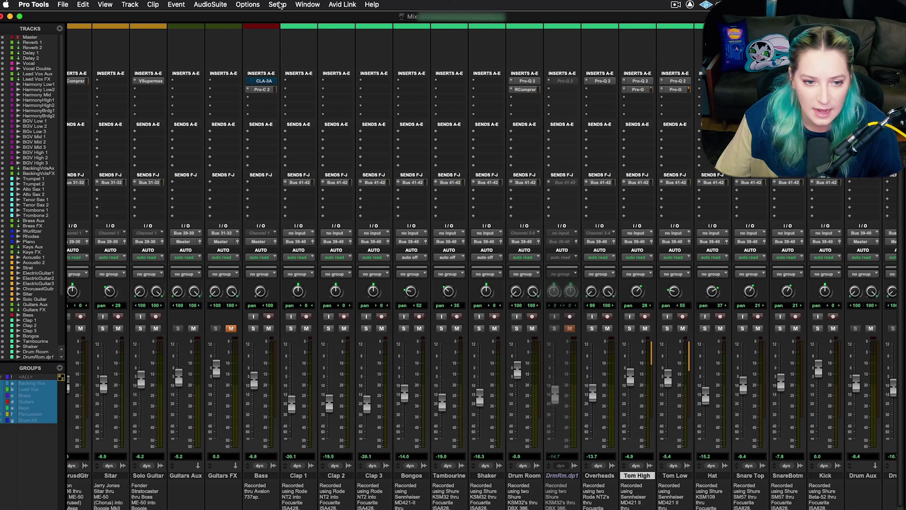
Step: Open Setup > I/O and view the Insert paths, Insert 1-2 through Insert 31-32
{"action": "left_click", "coordinate": [280, 6]}
{"action": "left_click", "coordinate": [319, 58]}
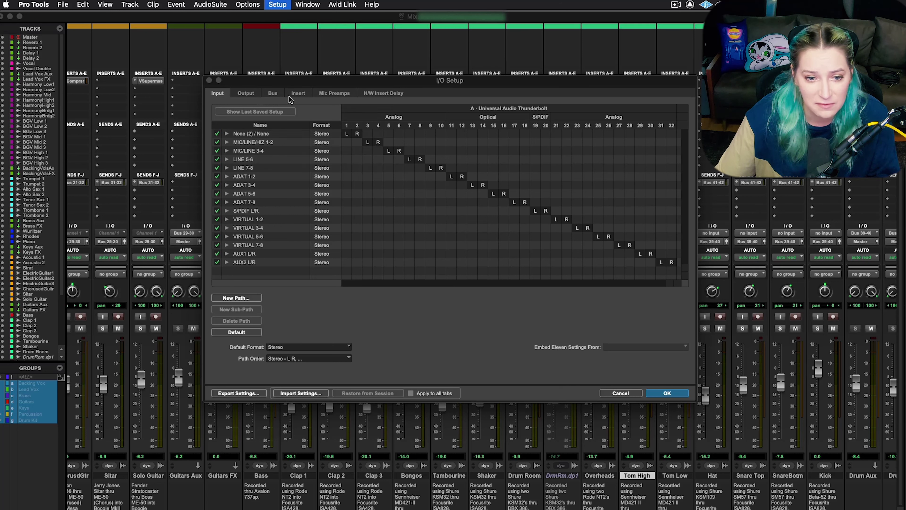
{"action": "left_click", "coordinate": [296, 93]}
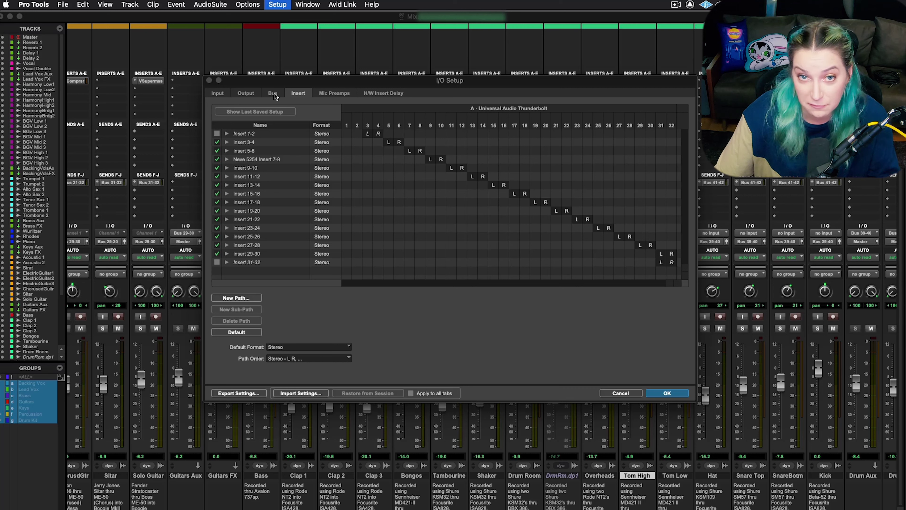
Step: Select all insert paths from Insert 31-32 up to Insert 1-2, then view the Bus paths
{"action": "left_click", "coordinate": [291, 261]}
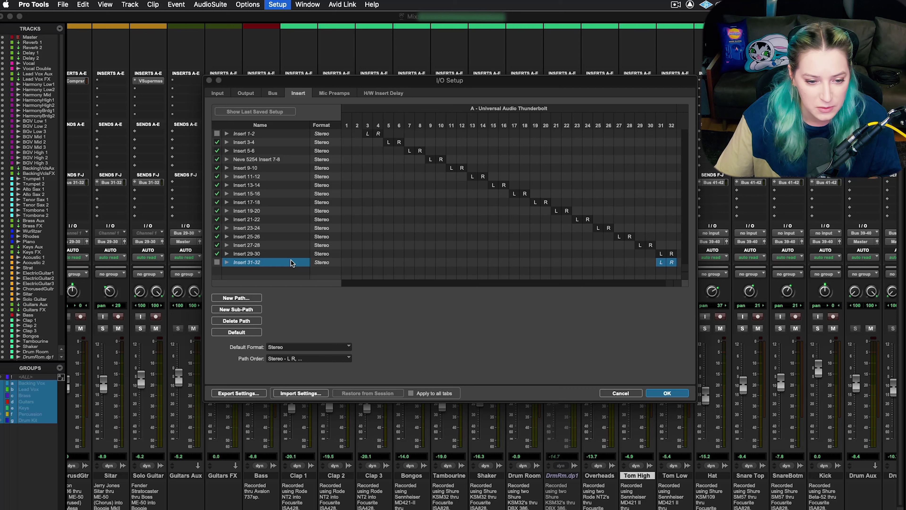
{"action": "left_click", "coordinate": [265, 135], "text": "shift"}
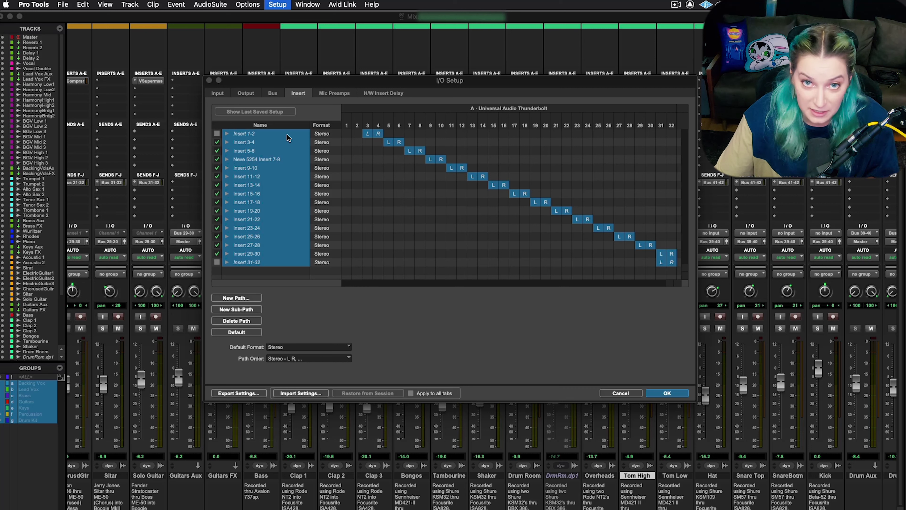
{"action": "left_click", "coordinate": [265, 96]}
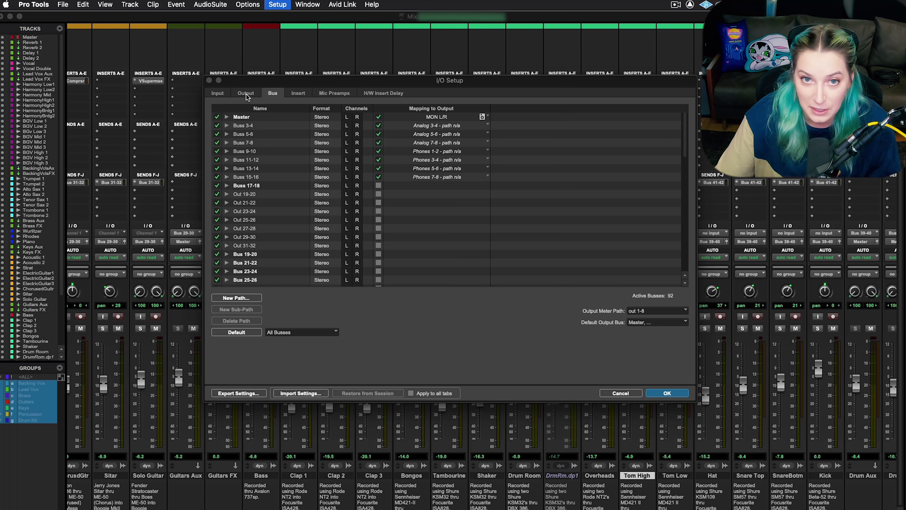
Step: On the Input tab, rename the LINE 5-6 path to 'GR 1-2: LINE 5-6'
{"action": "left_click", "coordinate": [217, 92]}
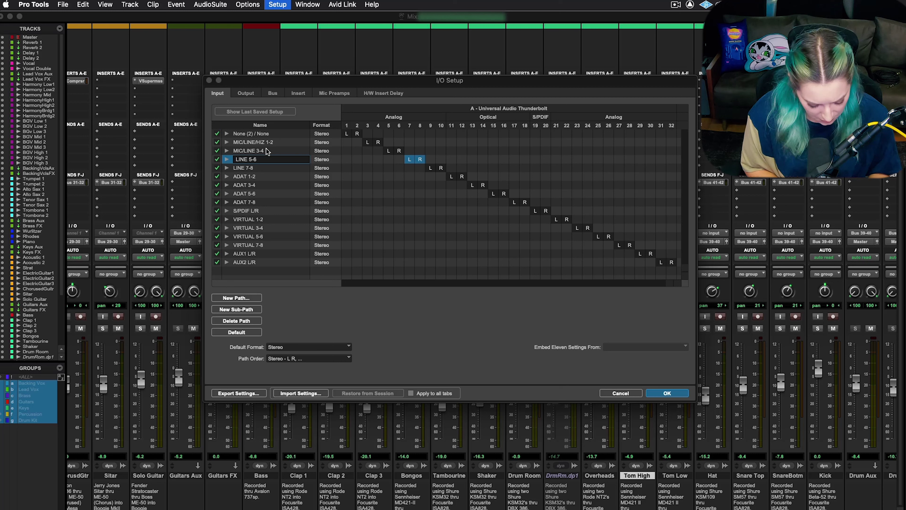
{"action": "type", "text": "GR 1-2 "}
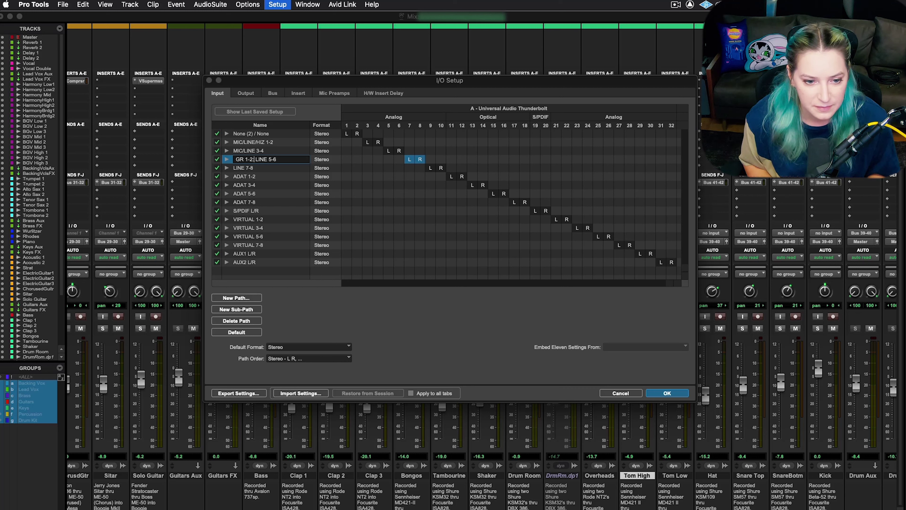
{"action": "type", "text": " :"}
{"action": "key", "text": "Return"}
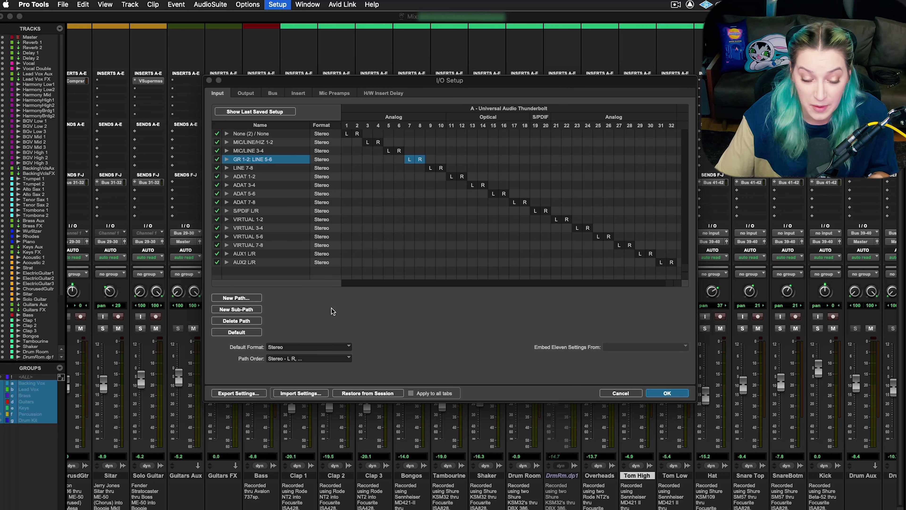
{"action": "left_click", "coordinate": [239, 392]}
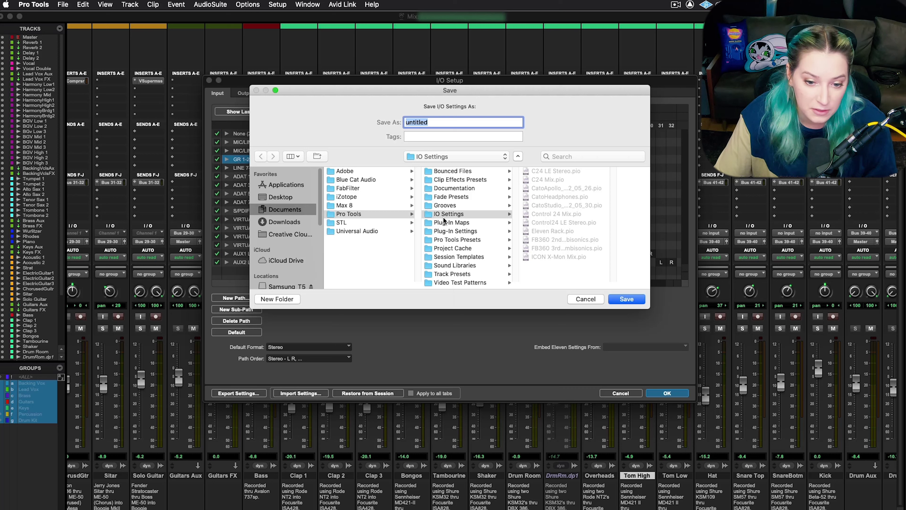
Step: Export the I/O settings as 'CatoStudio_2022_06_13' into the IO Settings folder
{"action": "left_click_drag", "start_coordinate": [614, 285], "coordinate": [655, 274]}
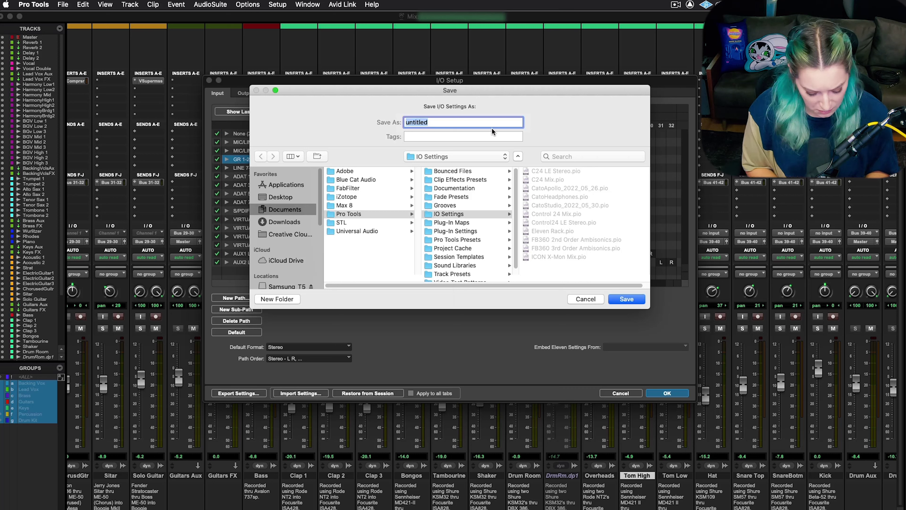
{"action": "type", "text": "CatoStudio_"}
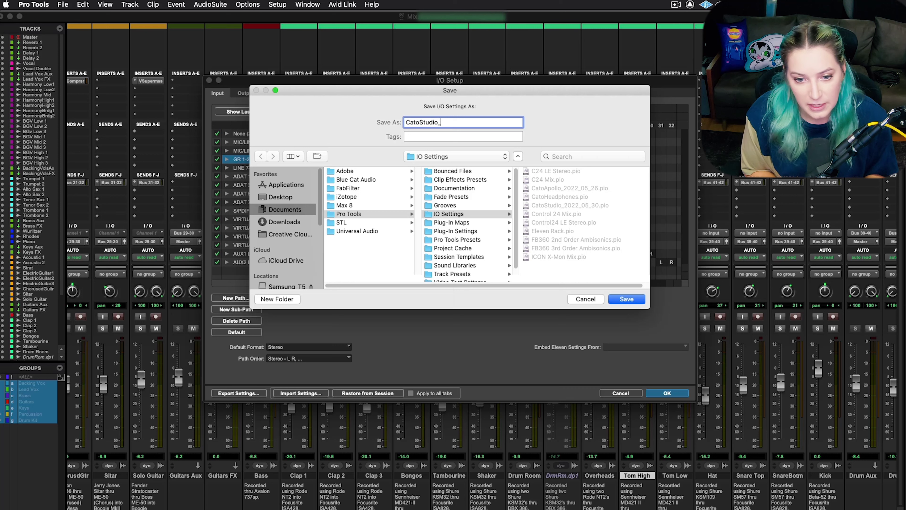
{"action": "type", "text": "2022"}
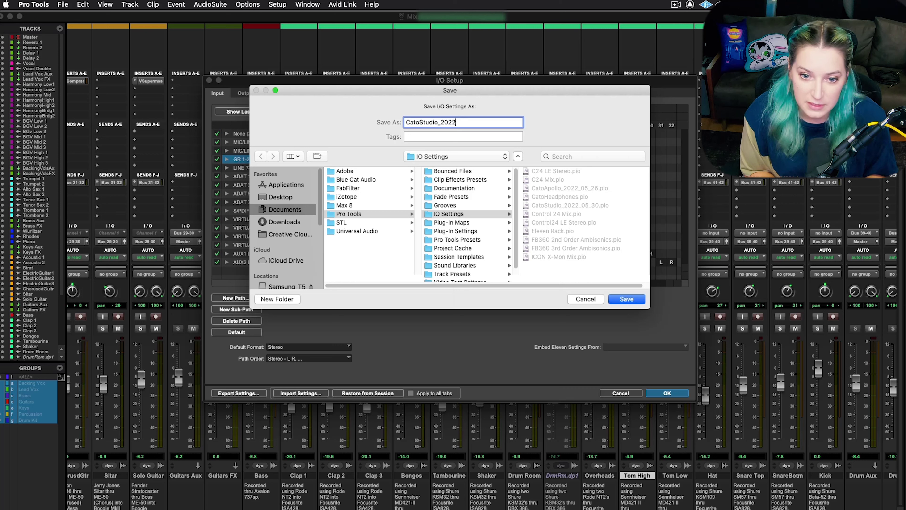
{"action": "type", "text": "_05_"}
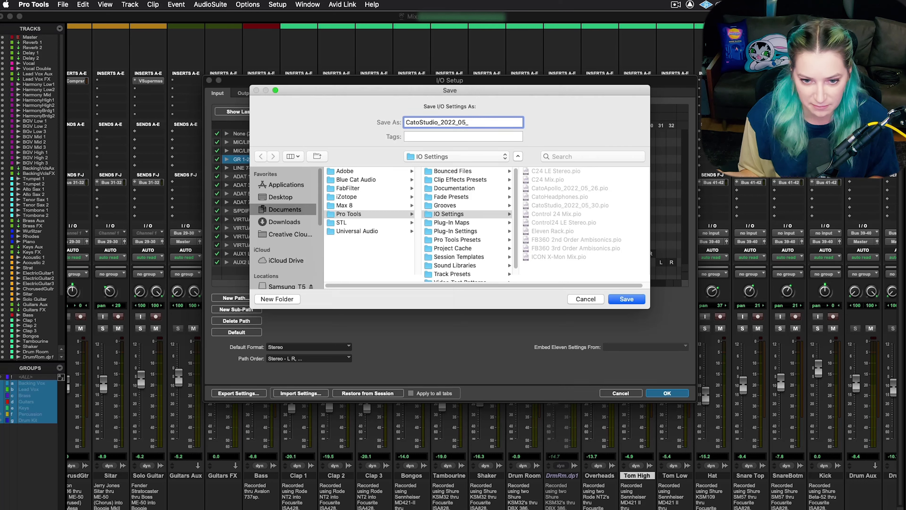
{"action": "key", "text": "BackSpace"}
{"action": "key", "text": "BackSpace"}
{"action": "type", "text": "6_13"}
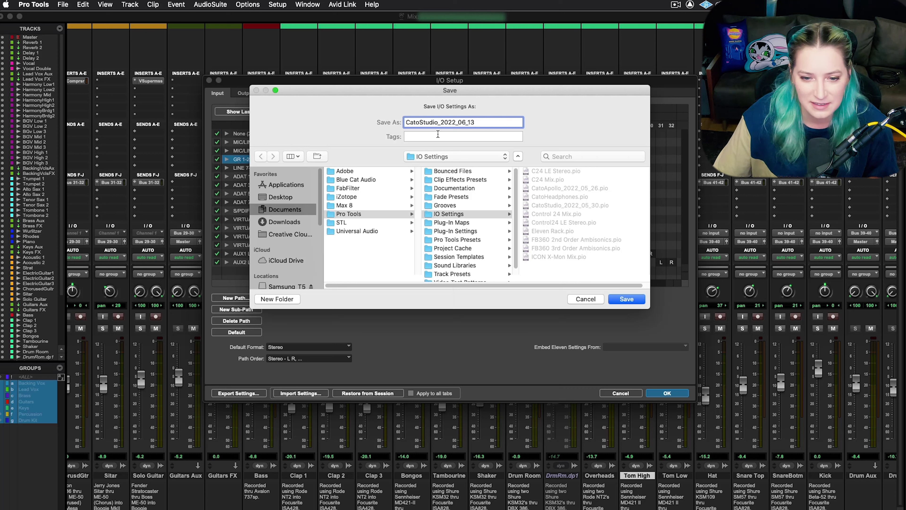
{"action": "left_click", "coordinate": [625, 299]}
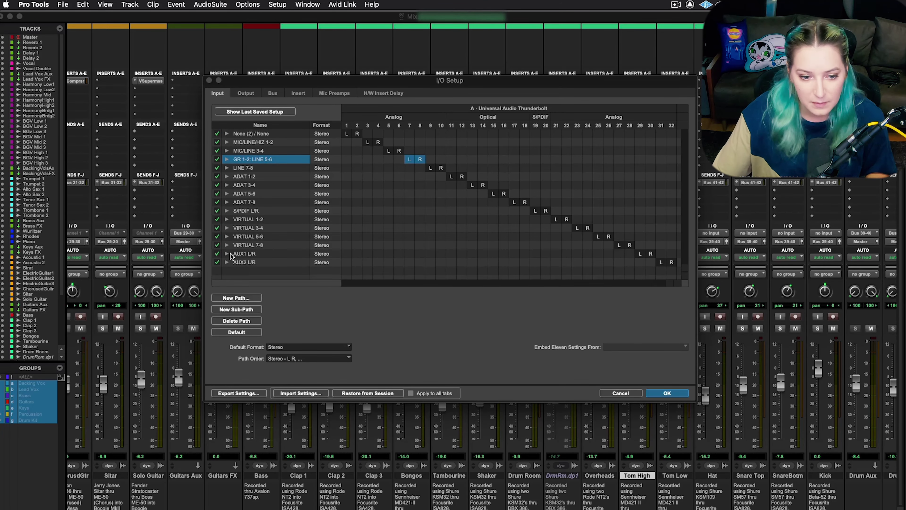
Step: Delete all input paths from AUX2 L/R to None (2)/None and restore the defaults
{"action": "left_click", "coordinate": [246, 263]}
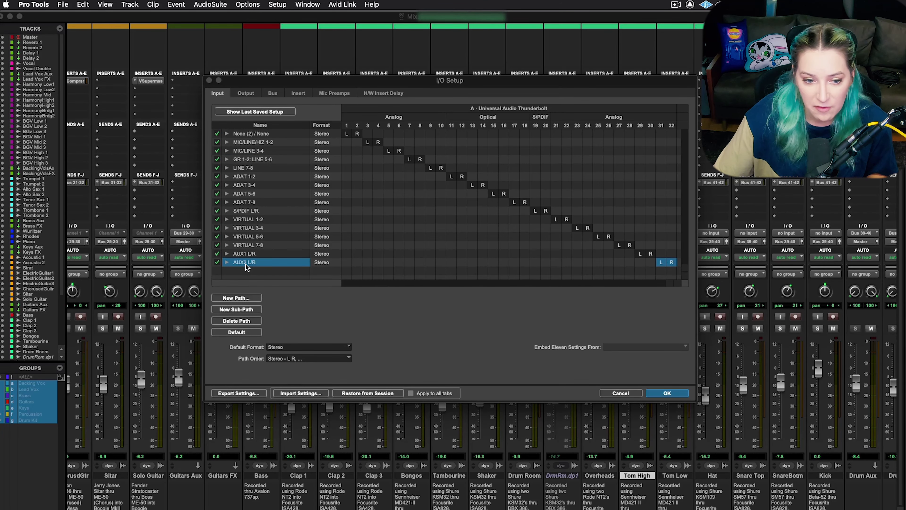
{"action": "left_click", "coordinate": [252, 133], "text": "shift"}
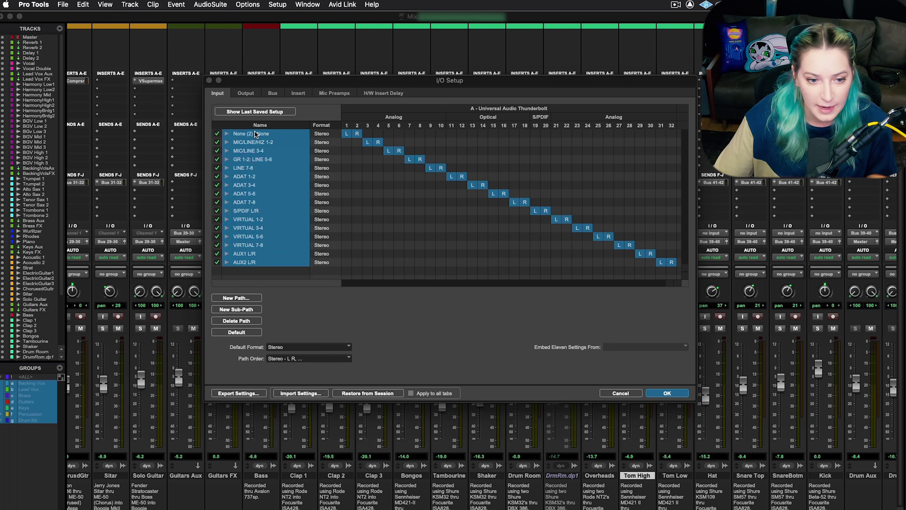
{"action": "left_click", "coordinate": [244, 321]}
{"action": "left_click", "coordinate": [241, 334]}
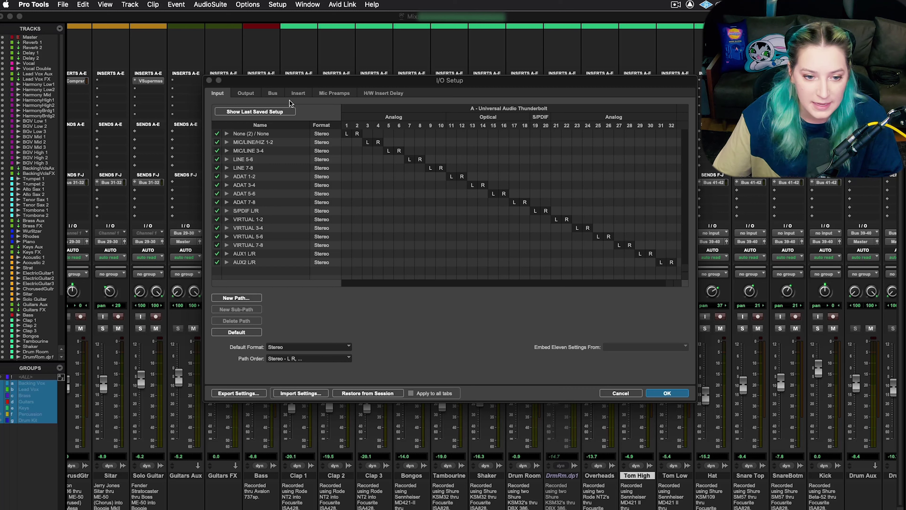
Step: Review the Insert, Output and Bus paths, then return to the Input paths
{"action": "left_click", "coordinate": [296, 94]}
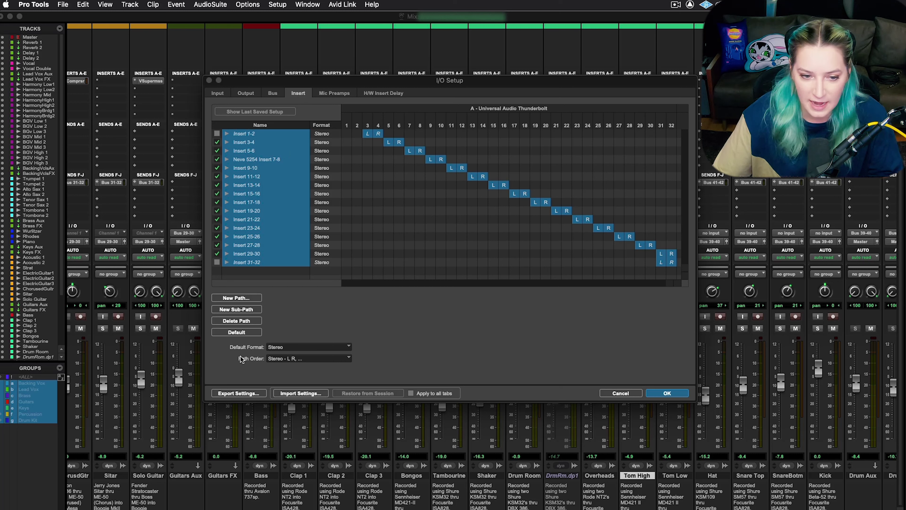
{"action": "left_click", "coordinate": [245, 93]}
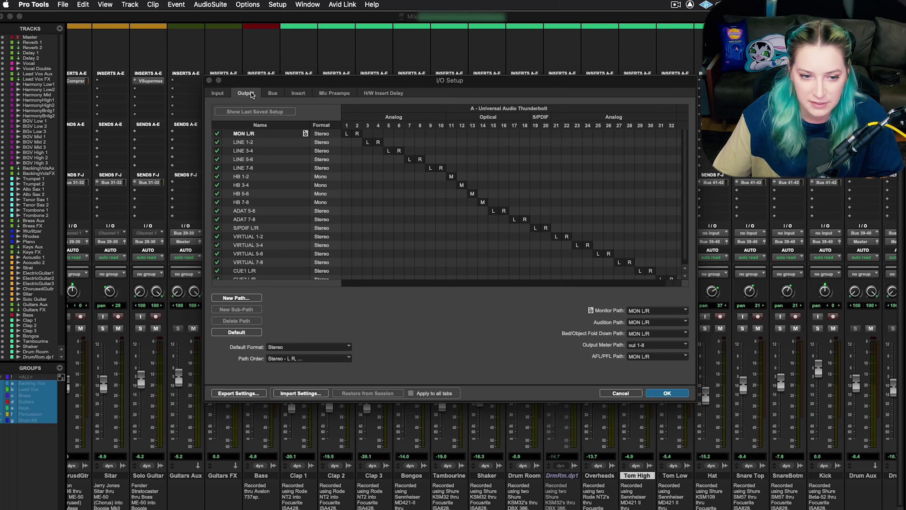
{"action": "left_click", "coordinate": [271, 94]}
{"action": "left_click", "coordinate": [293, 92]}
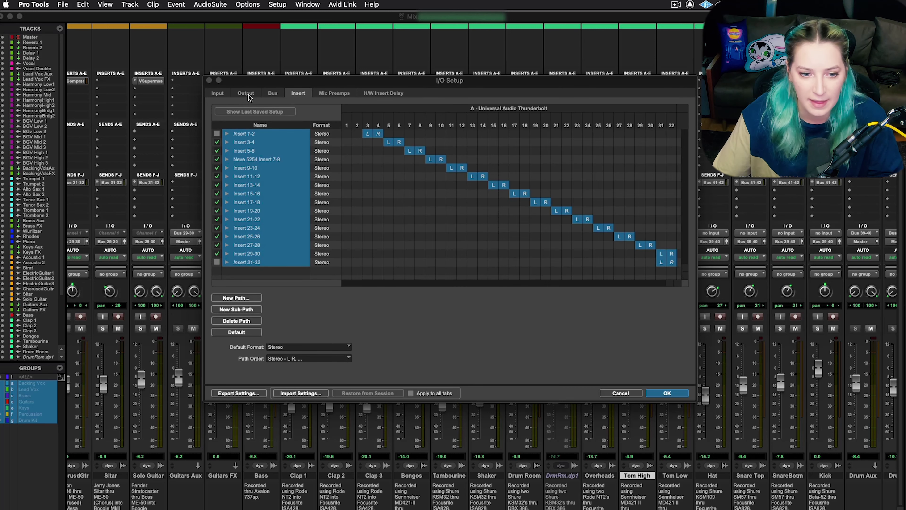
{"action": "left_click", "coordinate": [219, 94]}
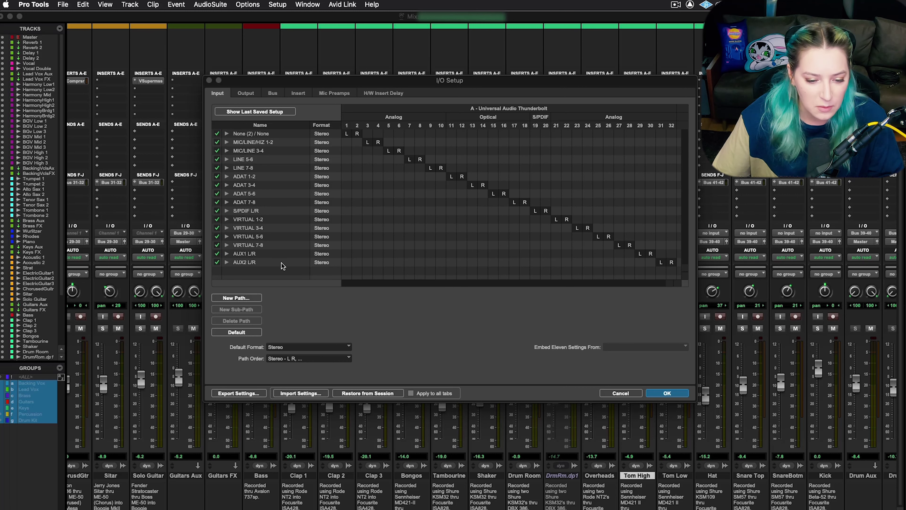
Step: Import the CatoStudio_2022_06_13.pio settings file into I/O Setup
{"action": "left_click", "coordinate": [296, 395]}
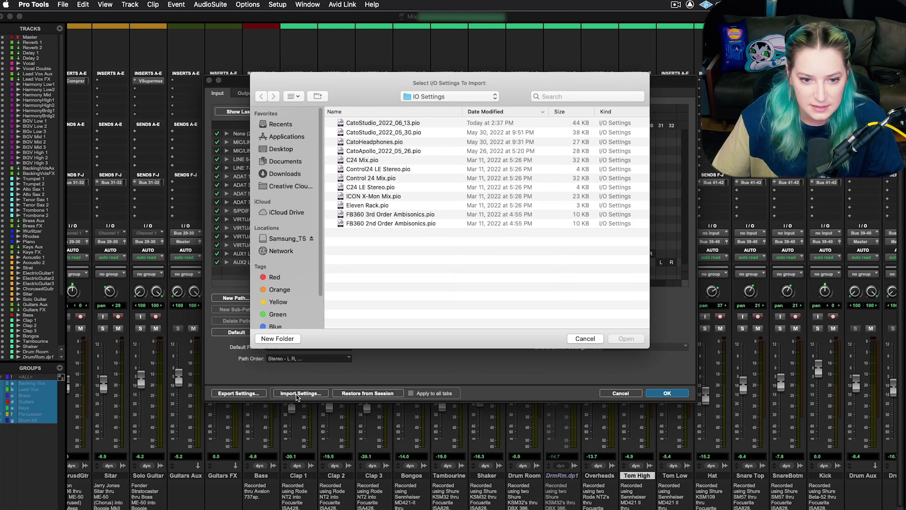
{"action": "left_click", "coordinate": [429, 122]}
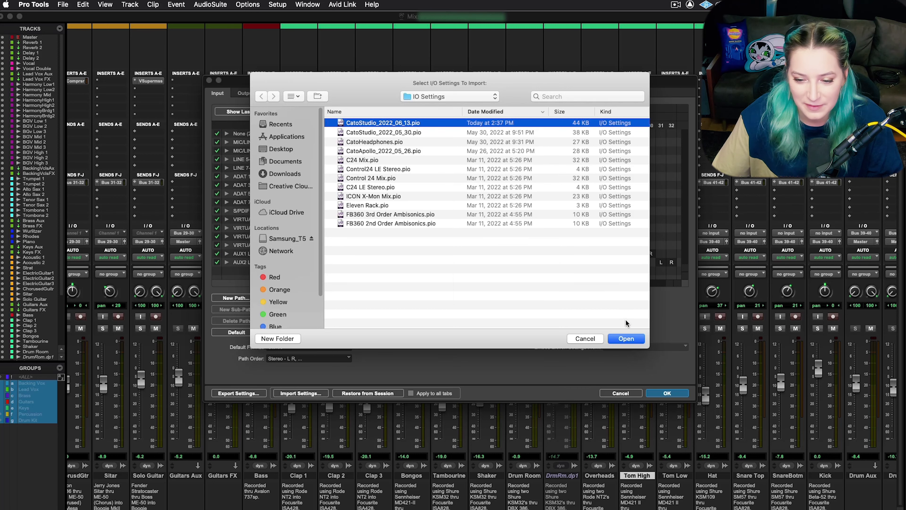
{"action": "left_click", "coordinate": [631, 340]}
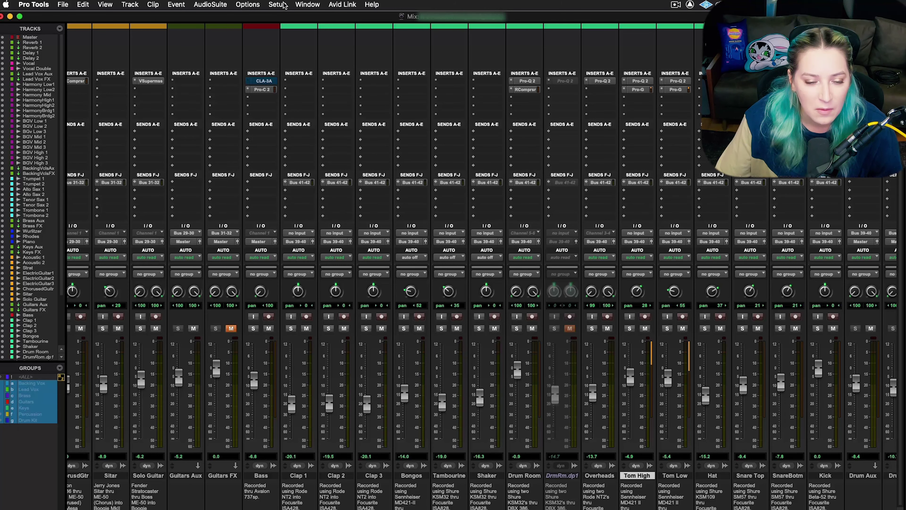
Step: Reopen Setup > I/O to confirm the input paths include 'GR 1-2: LINE 5-6'
{"action": "left_click", "coordinate": [278, 4]}
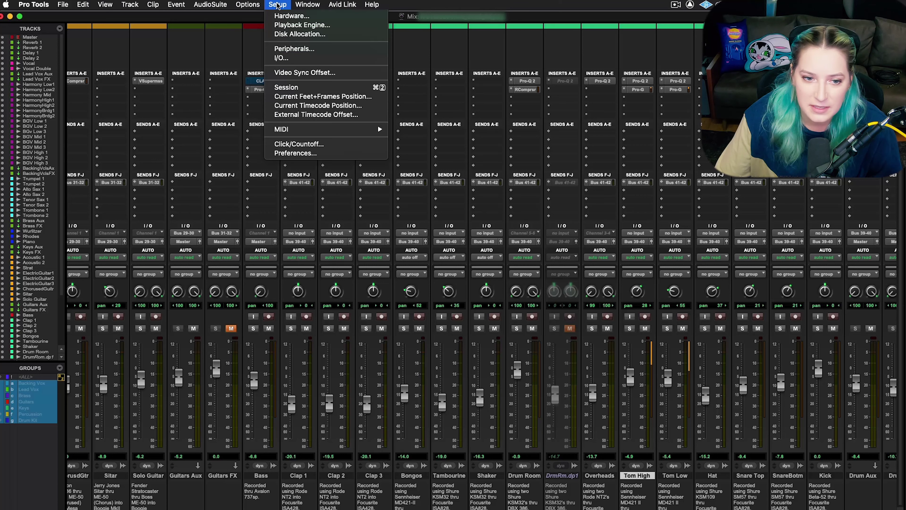
{"action": "left_click", "coordinate": [300, 58]}
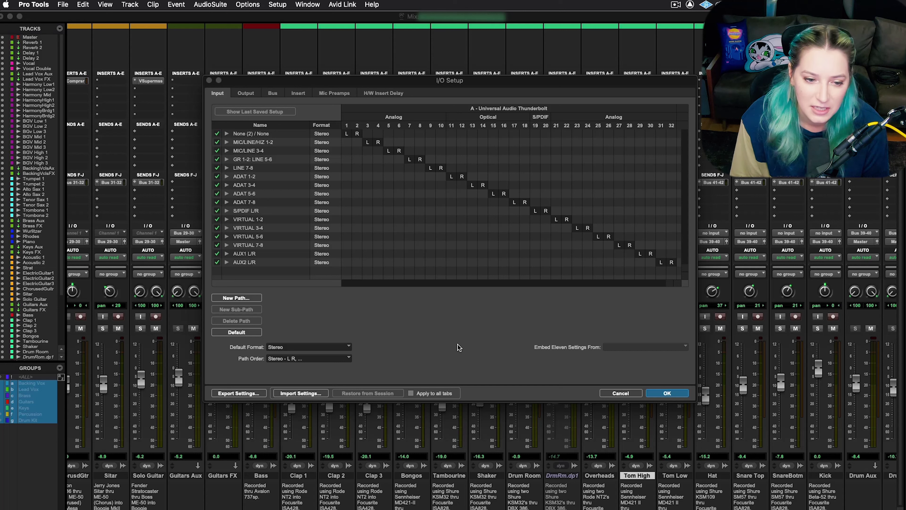